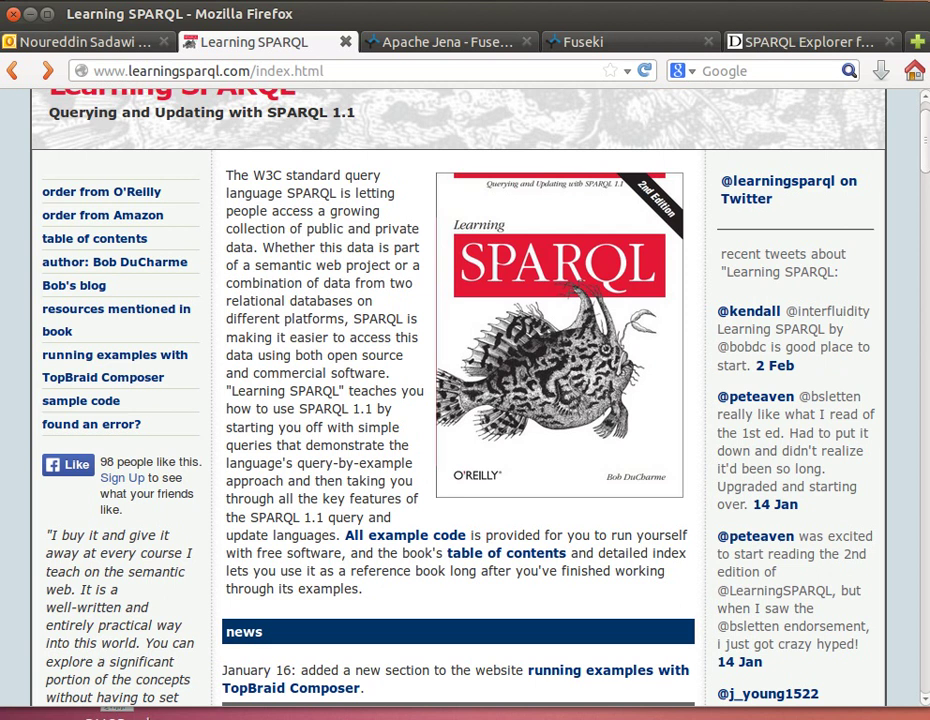
From the SPARQL Explorer tab, edit the address and load dbpedia.org/sparql
click(790, 46)
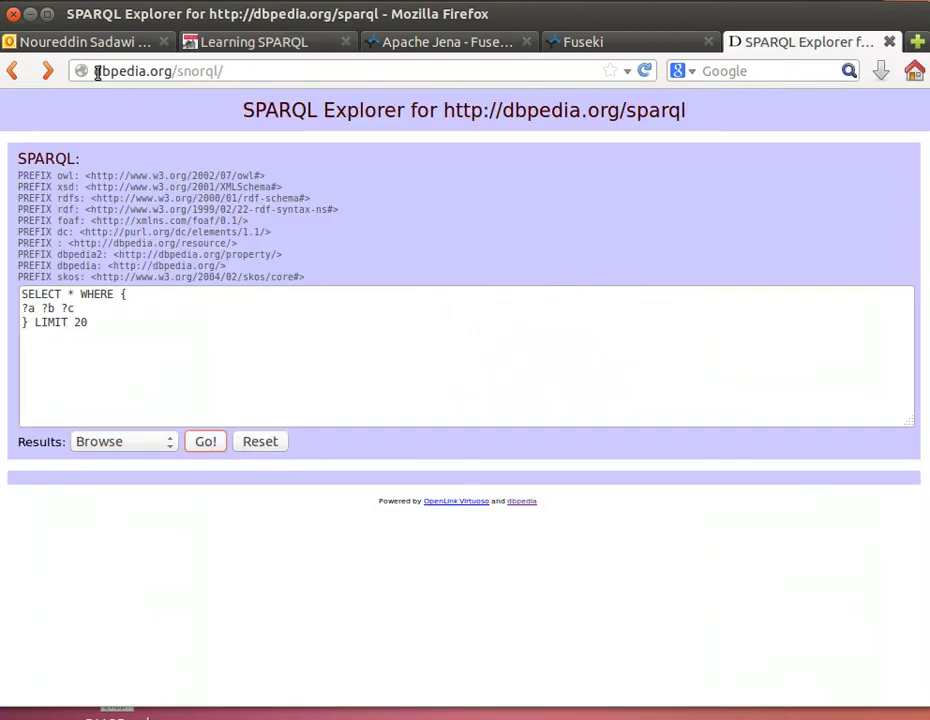
click(182, 72)
drag(183, 72, 207, 79)
text(par)
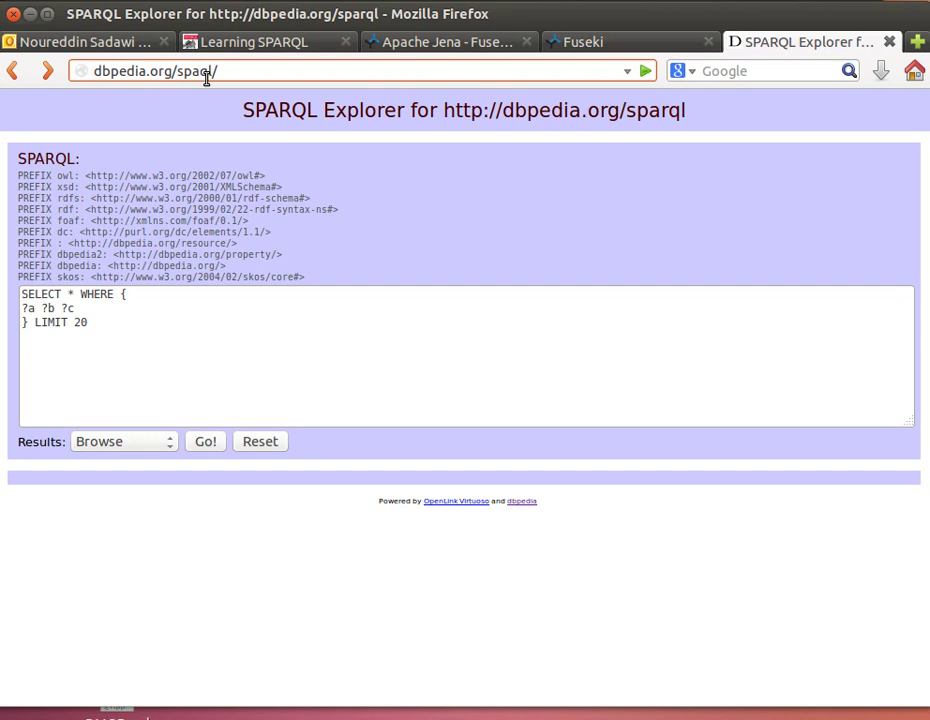
text(r)
key(Return)
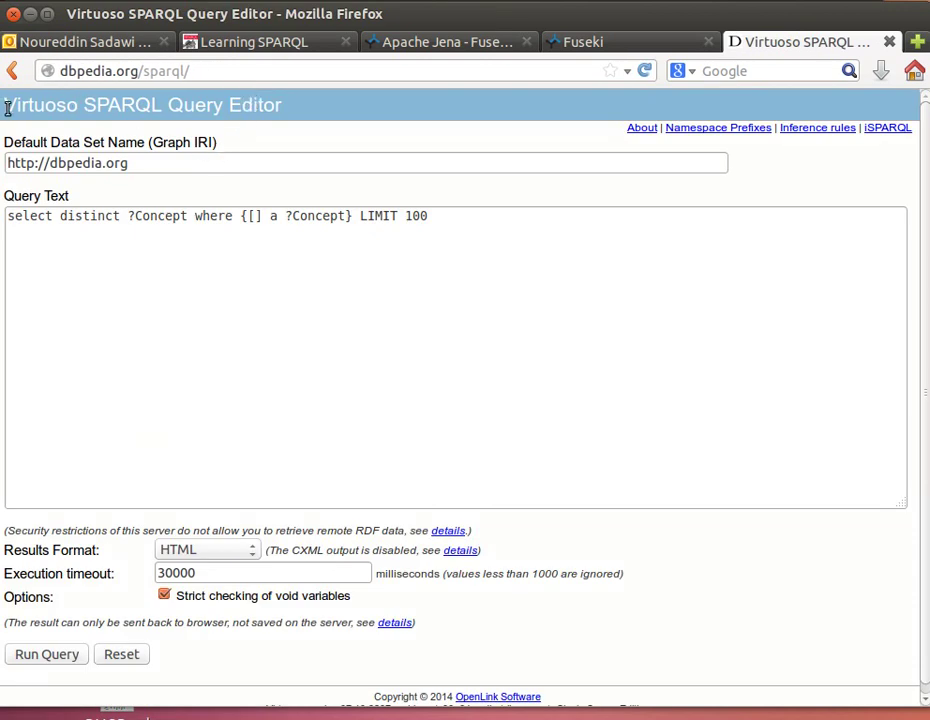
Look at the Virtuoso query editor title, then go back to the SPARQL Explorer
drag(8, 107, 71, 107)
click(71, 107)
click(15, 70)
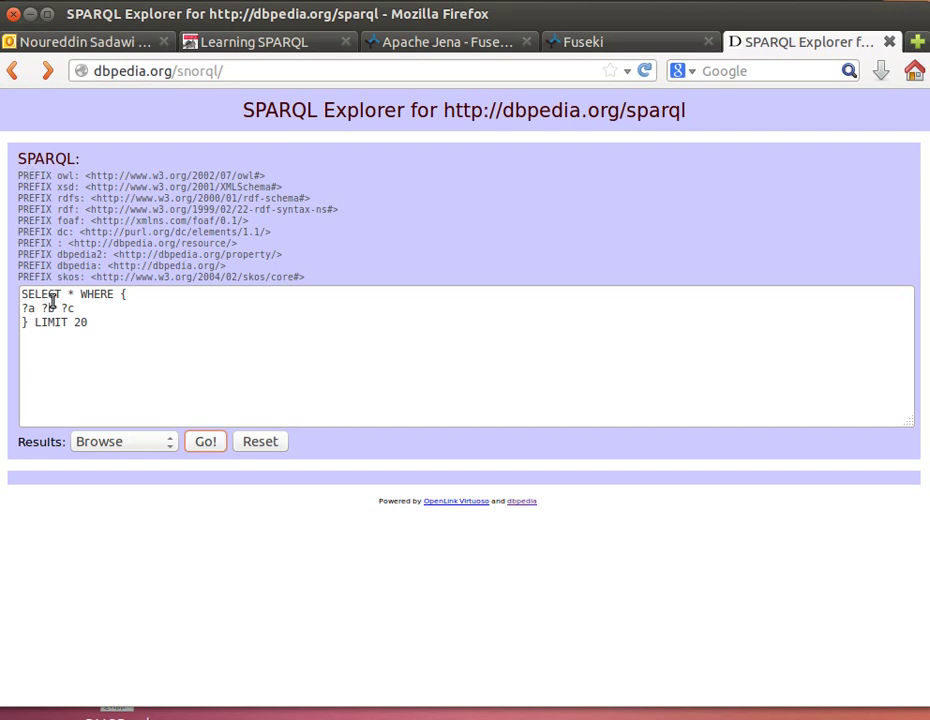
Point out the endpoint, the WHERE braces and the ?a ?b ?c triple pattern
drag(23, 296, 80, 323)
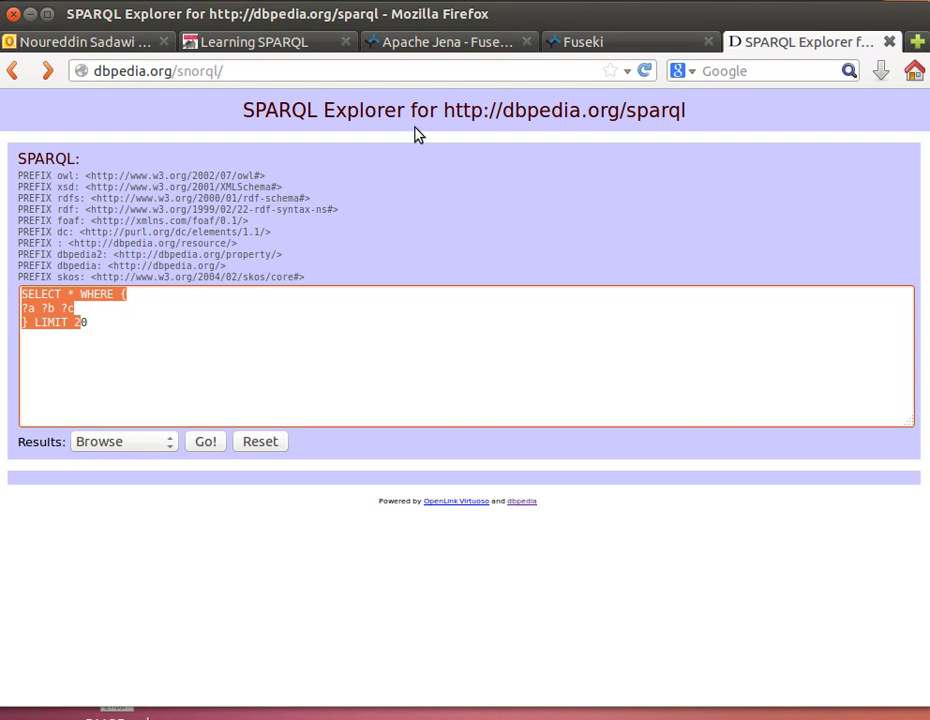
drag(446, 110, 688, 118)
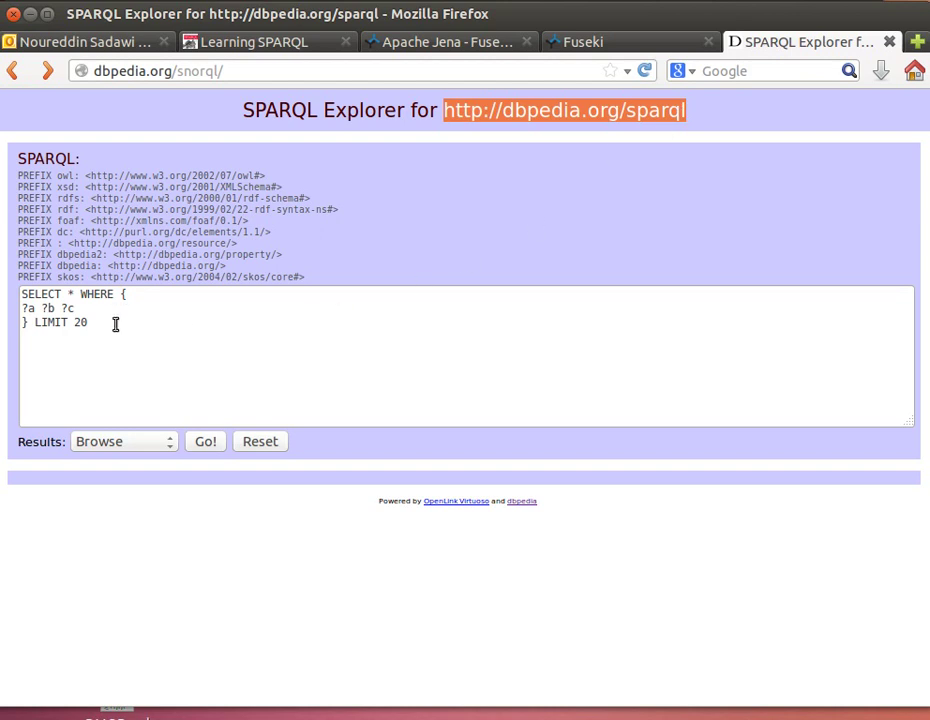
drag(22, 294, 78, 322)
click(71, 295)
click(122, 294)
click(23, 322)
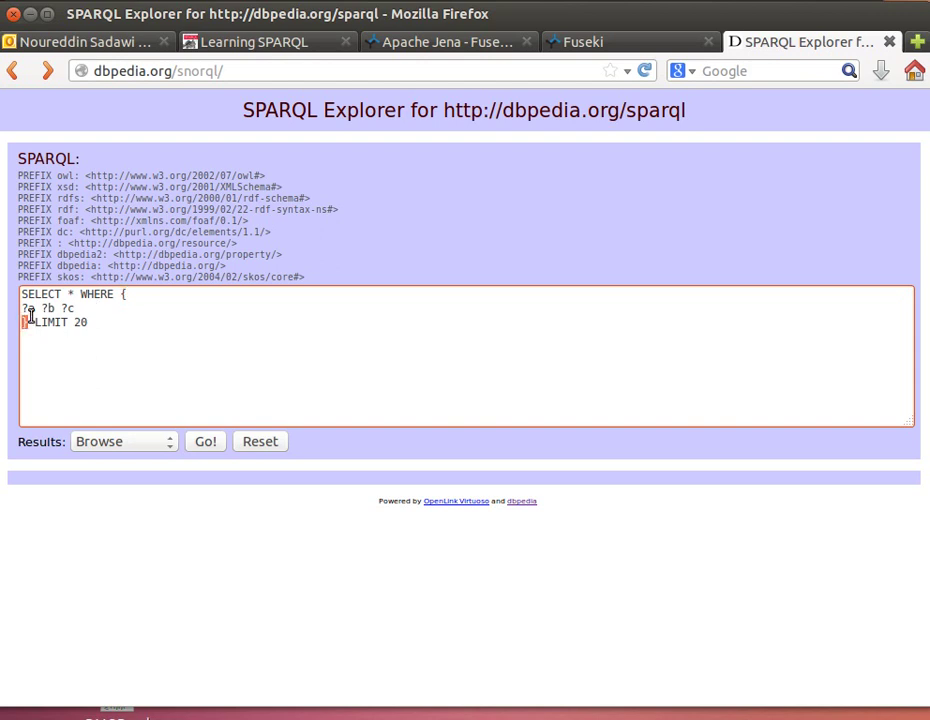
click(23, 308)
click(45, 308)
click(66, 308)
drag(24, 309, 75, 311)
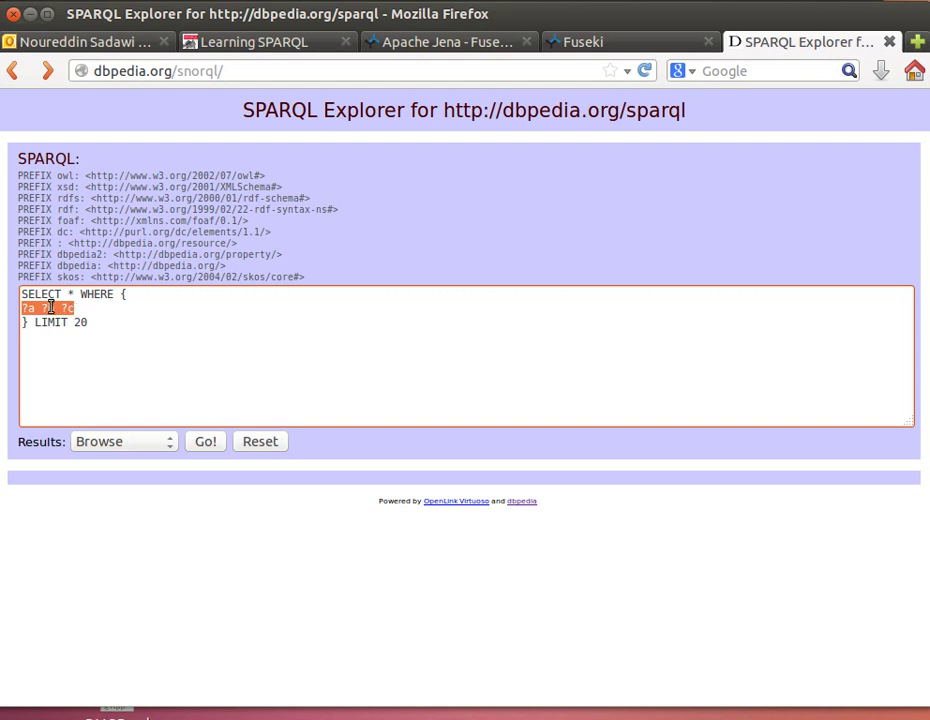
click(30, 308)
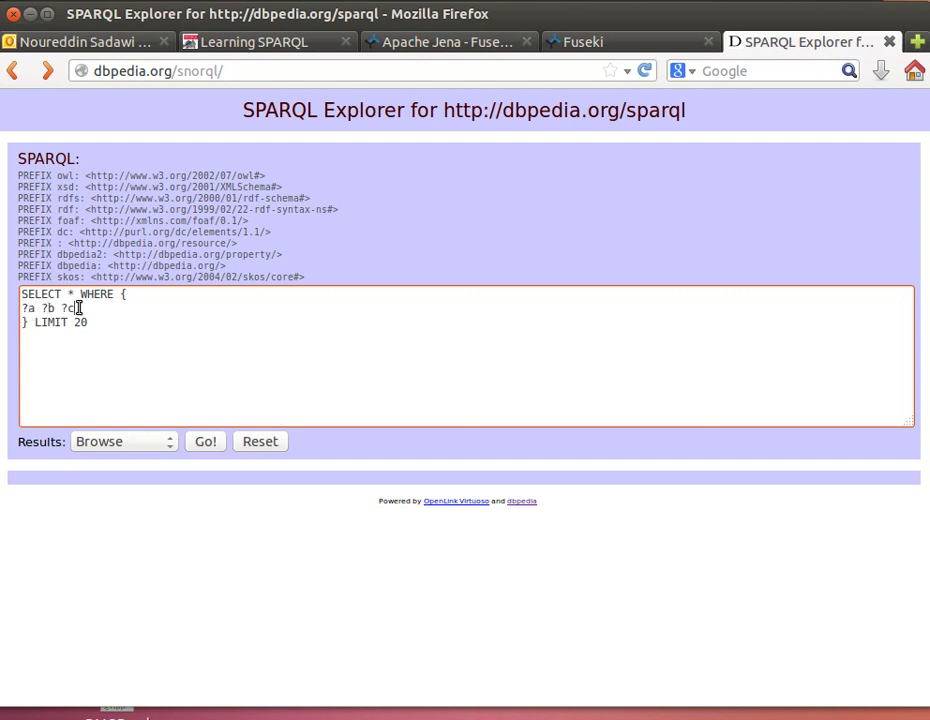
Add a period after ?c to end the triple pattern, then highlight the LIMIT keyword
click(79, 308)
text(.)
drag(34, 323, 62, 323)
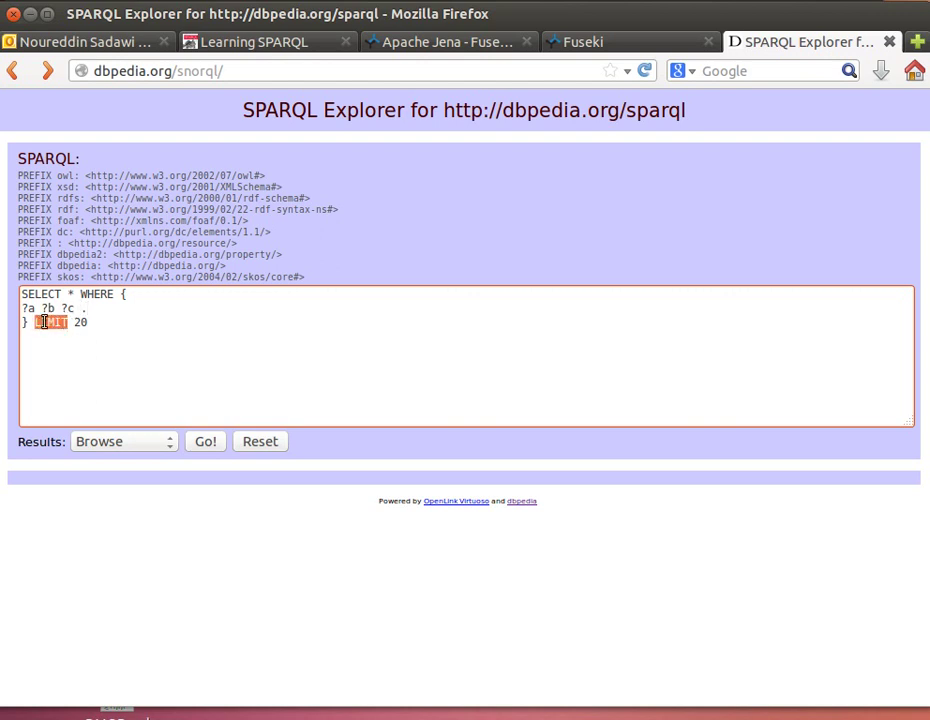
click(74, 323)
Run the LIMIT 20 query and scroll through the a, b, c results table
click(72, 322)
click(207, 443)
scroll(247, 417, down, 2)
scroll(247, 417, down, 3)
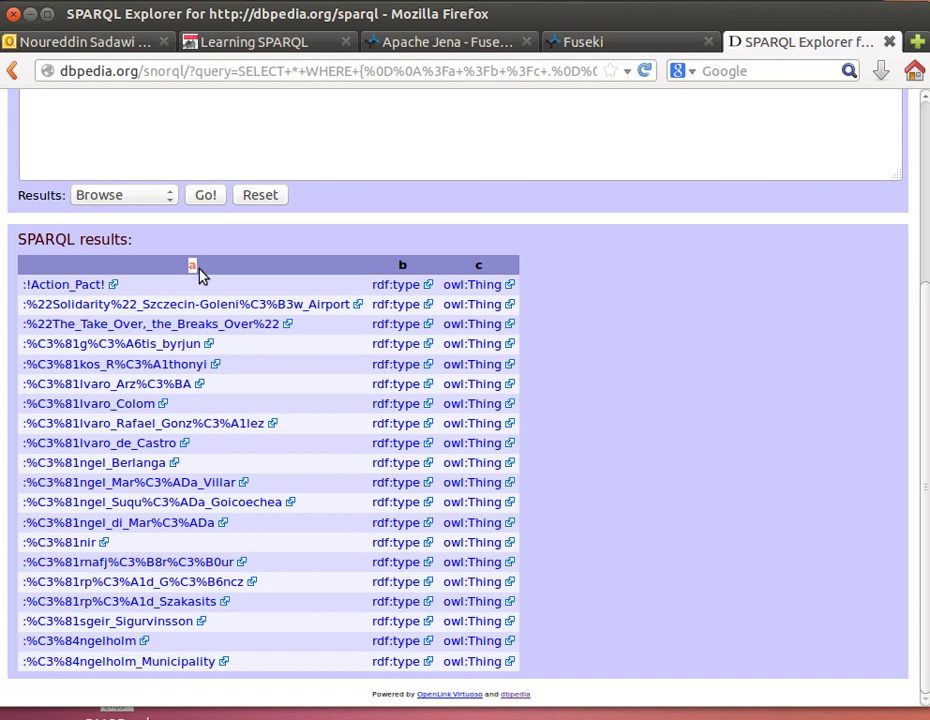
double_click(479, 265)
scroll(102, 252, up, 3)
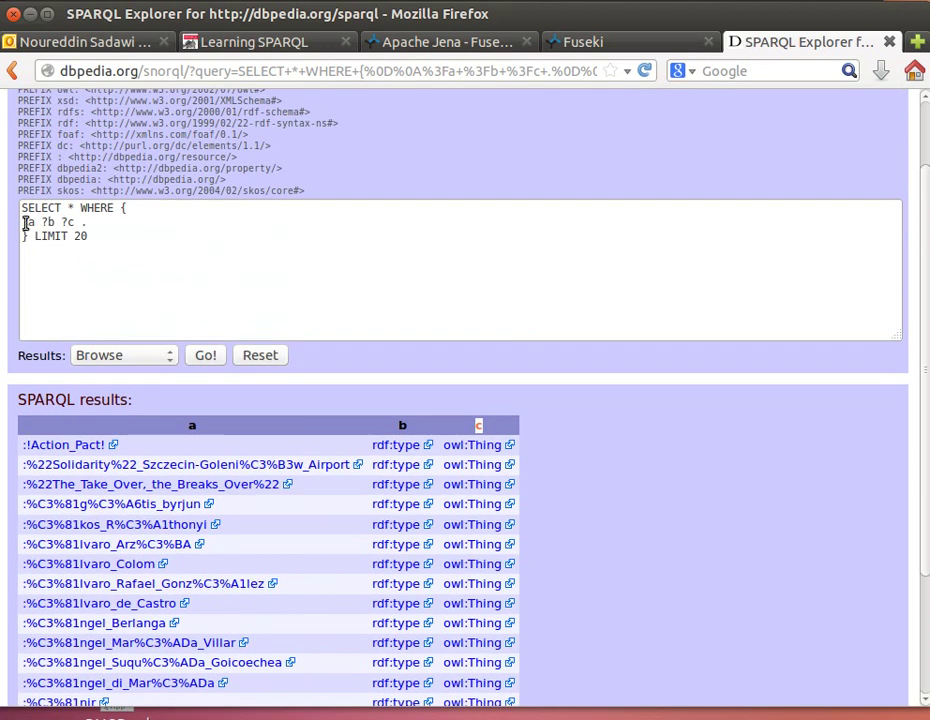
Change the limit to LIMIT 200, rerun the query, and add a period after the pattern
drag(21, 221, 75, 222)
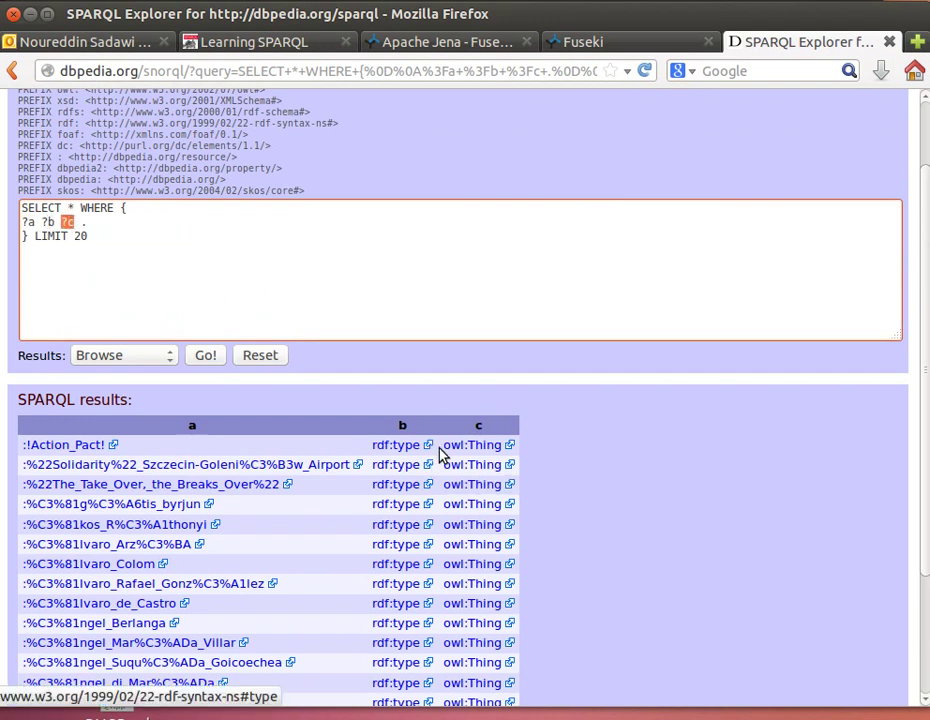
click(80, 235)
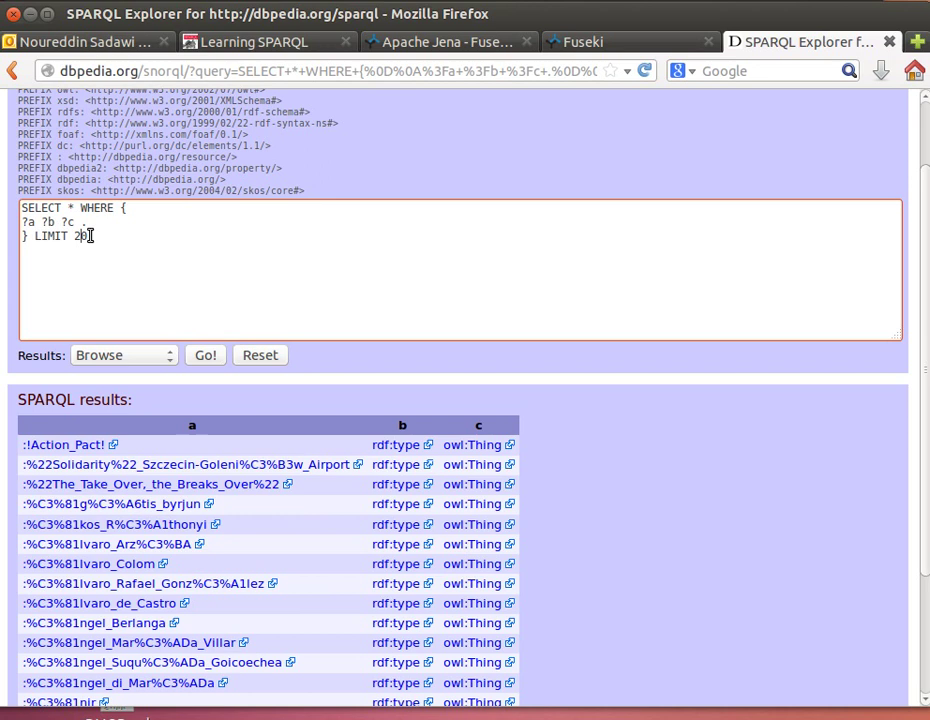
text(0)
click(201, 358)
drag(921, 124, 920, 90)
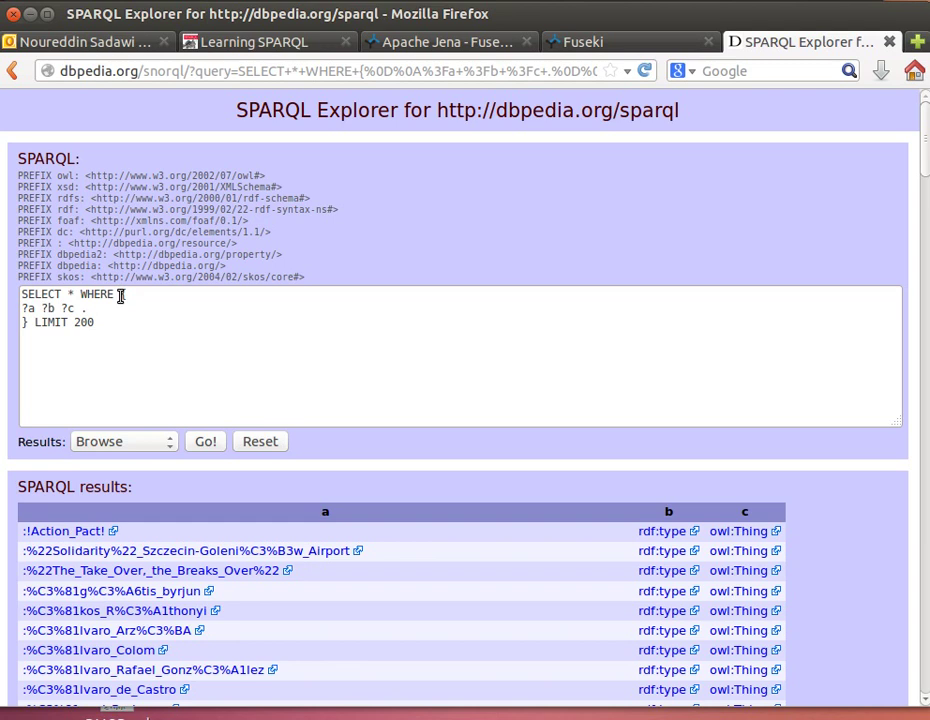
click(119, 296)
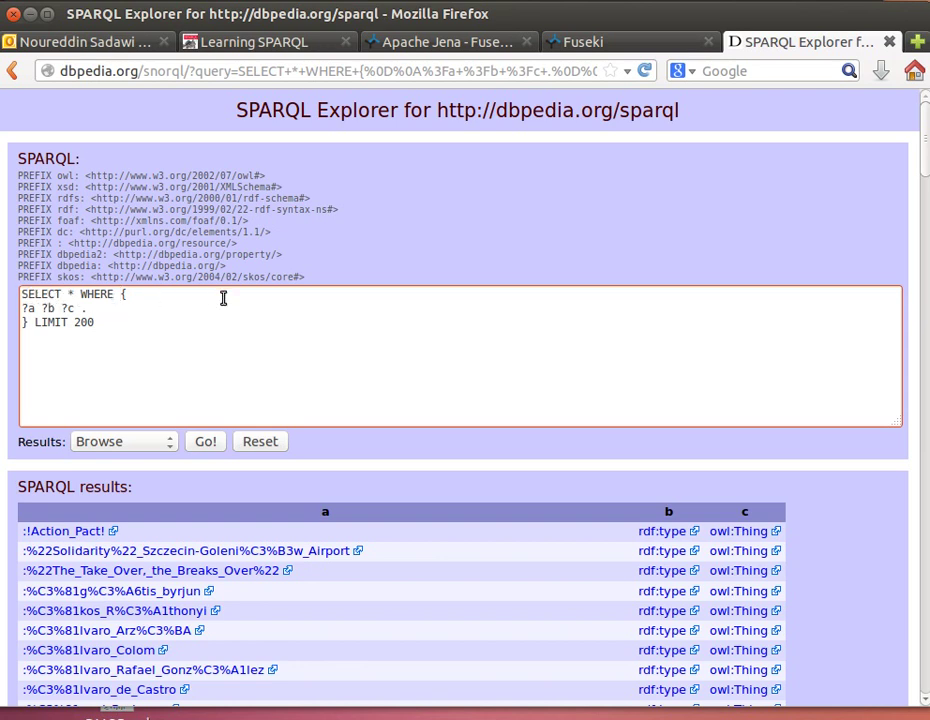
click(80, 308)
text(.)
Show the Fuseki /ds query page with its craigEmail query, then bring up the terminal
click(583, 44)
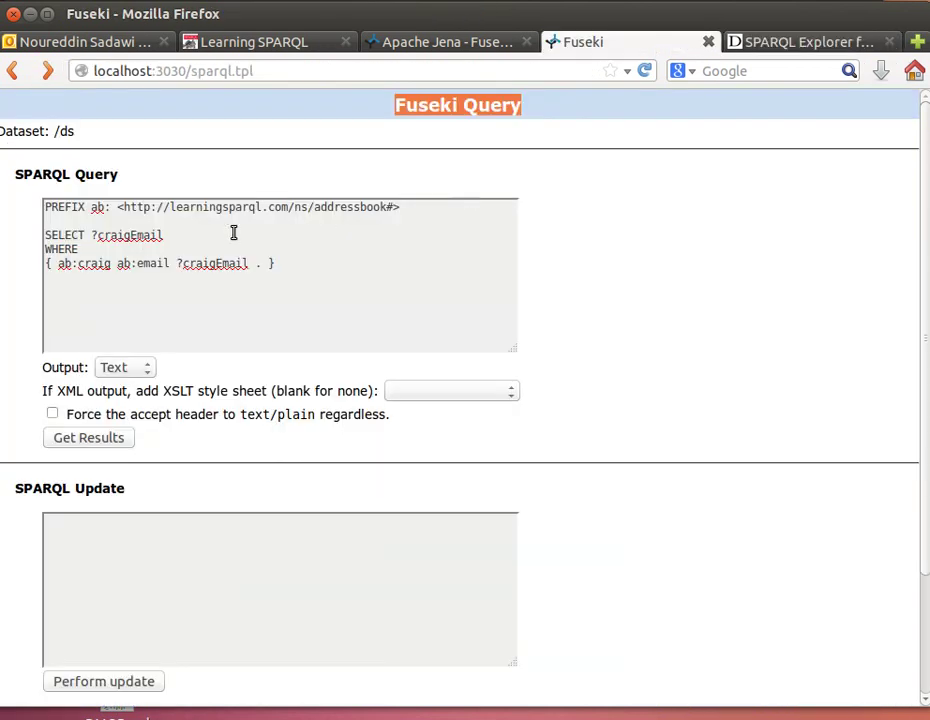
click(91, 235)
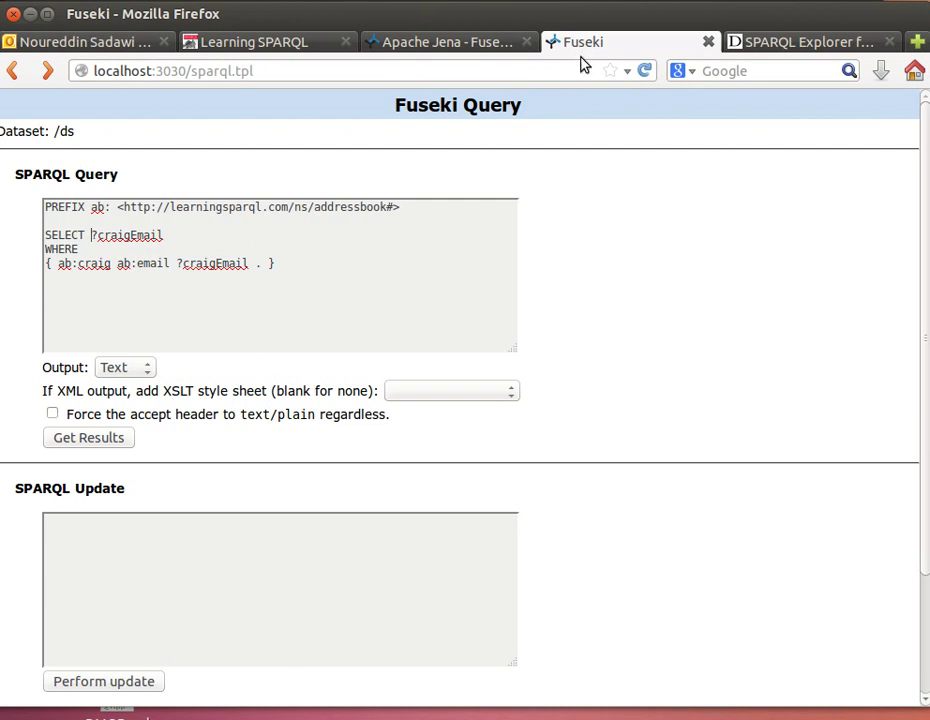
key(alt+Tab)
key(alt+Tab)
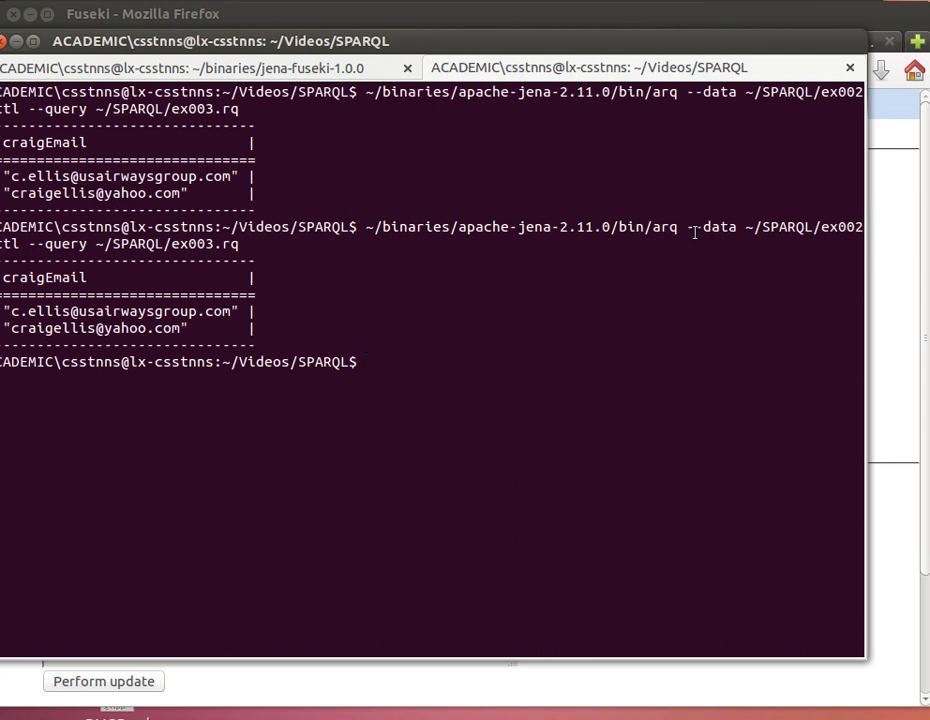
Move the terminal fully on screen, showing arq running ex003.rq on ex002.ttl with two craigEmail results
drag(688, 229, 15, 245)
click(8, 178)
drag(165, 33, 183, 35)
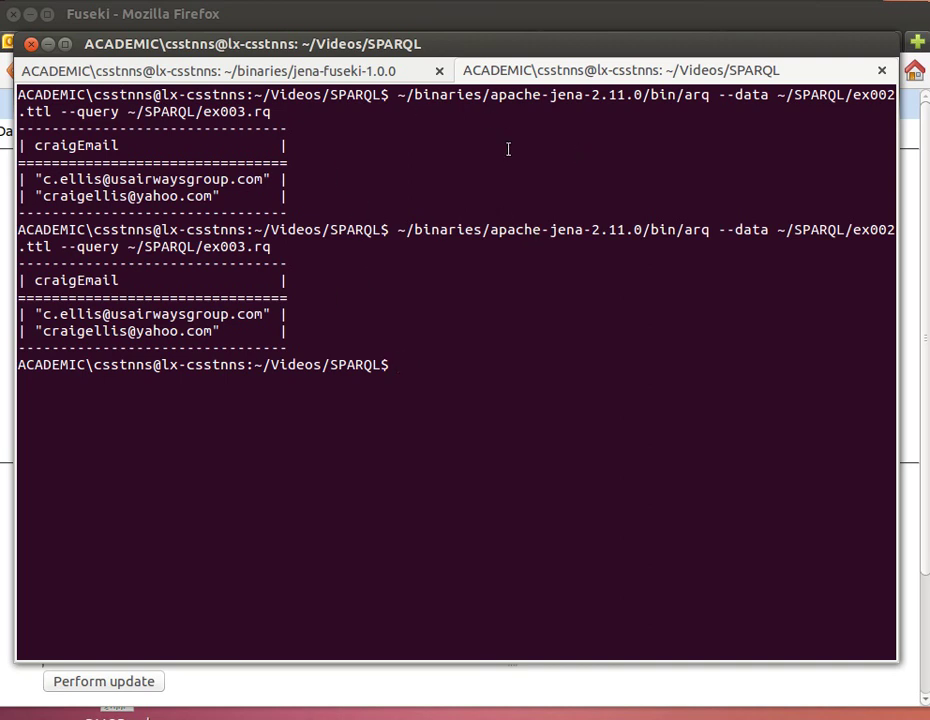
key(alt+Tab)
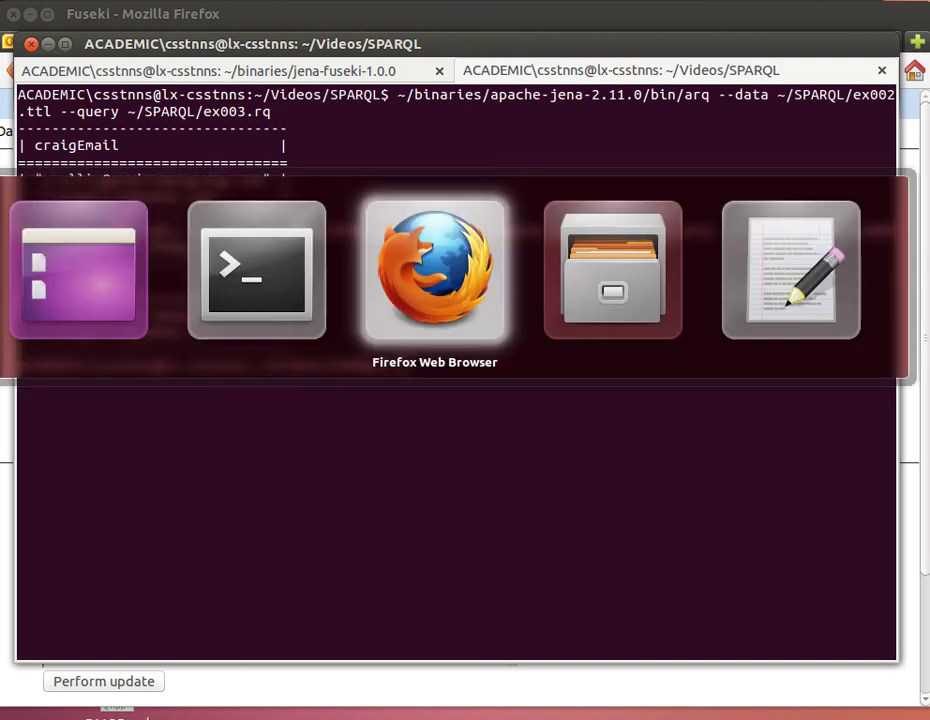
Switch to gedit's ex003.rq and highlight the SELECT and WHERE keywords in turn
key(Tab)
key(Tab)
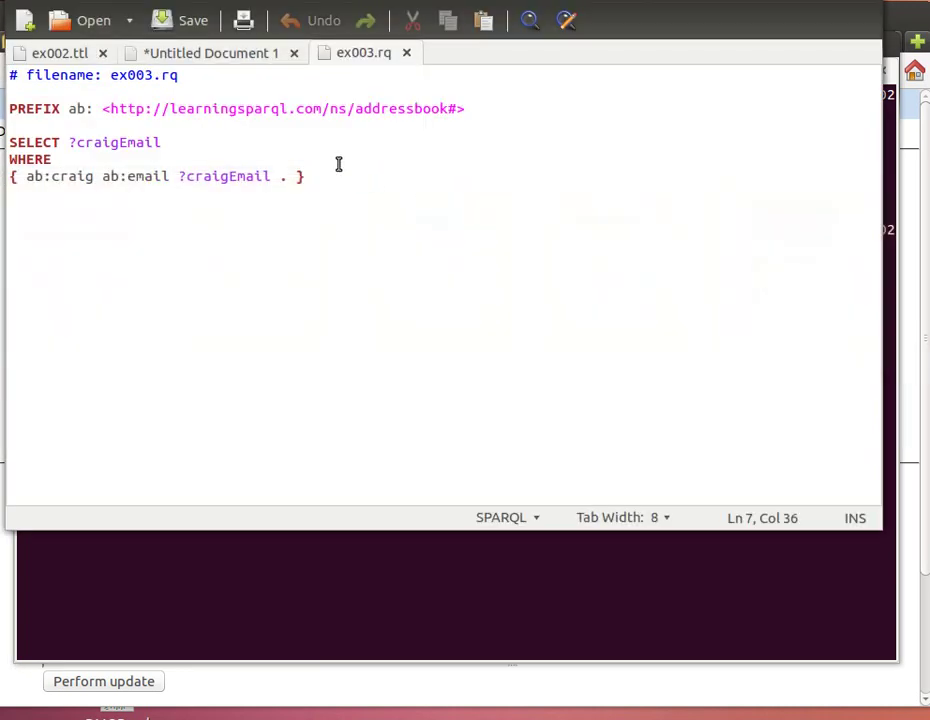
double_click(41, 141)
double_click(26, 158)
double_click(34, 141)
double_click(28, 160)
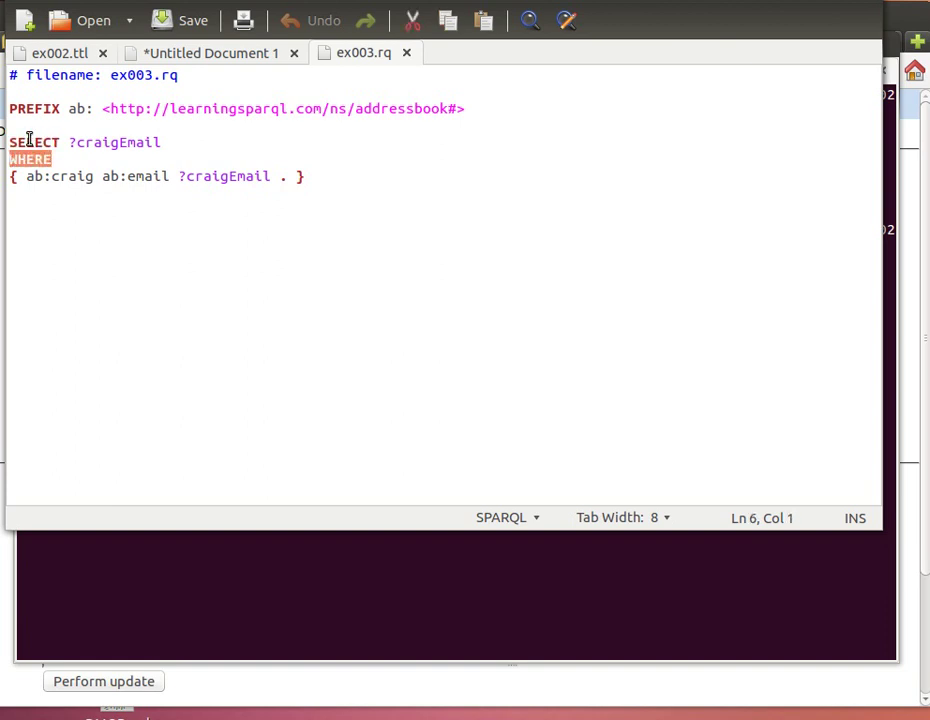
double_click(29, 140)
click(19, 159)
double_click(21, 159)
double_click(26, 143)
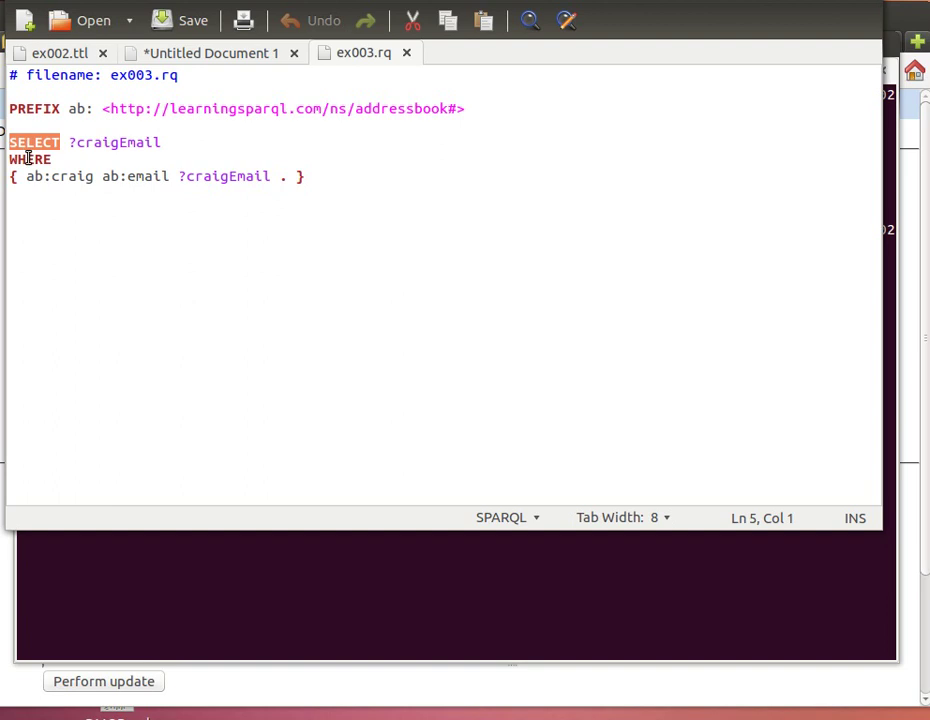
Highlight SELECT, WHERE and PREFIX again in the ex003.rq craigEmail query
click(28, 159)
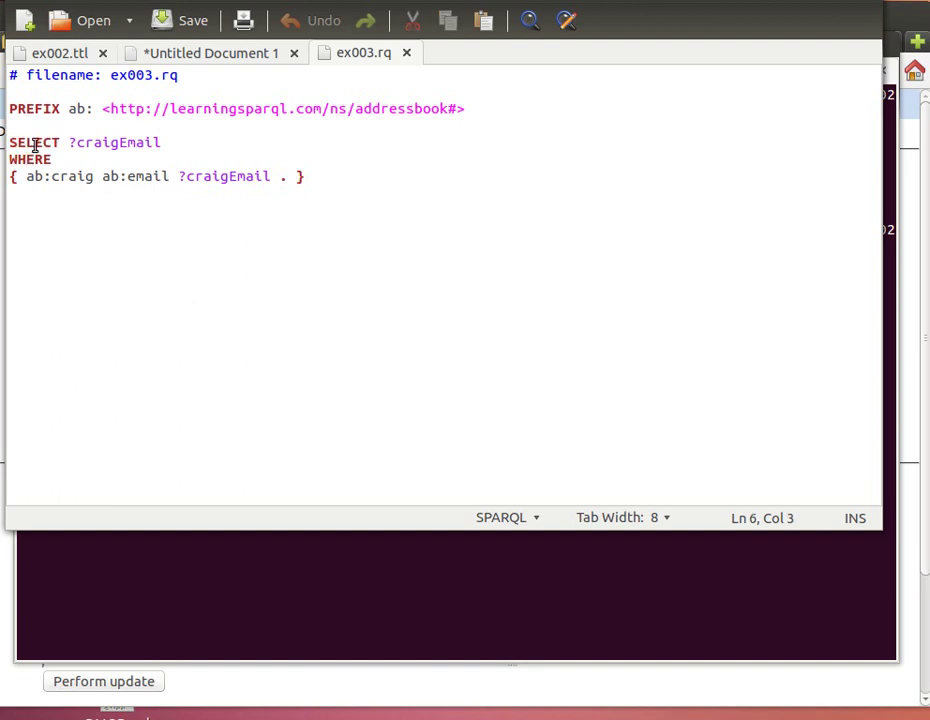
double_click(34, 143)
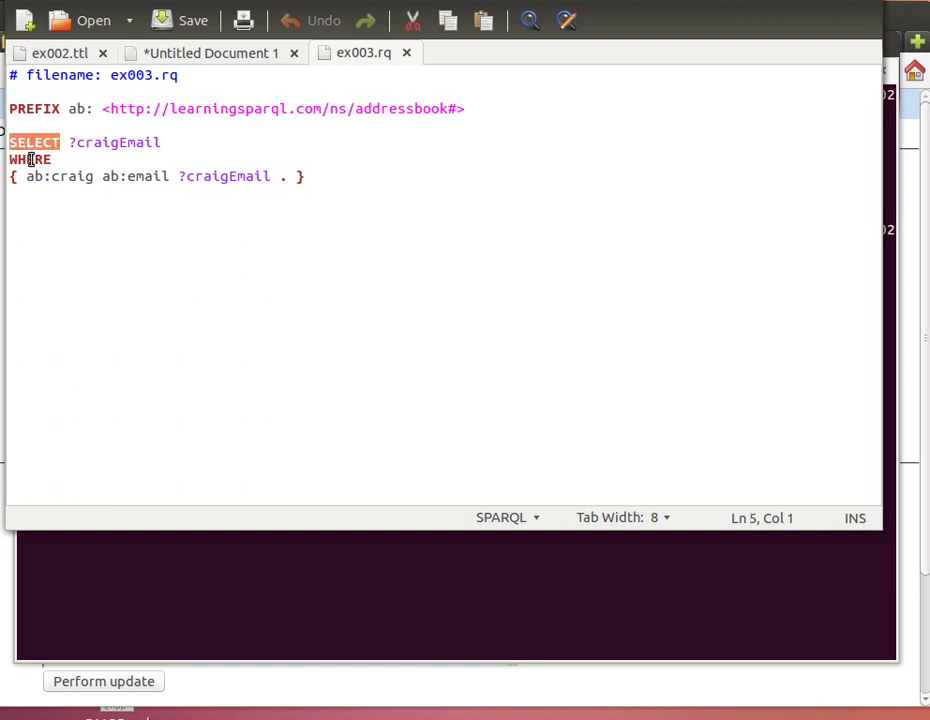
click(32, 159)
double_click(32, 159)
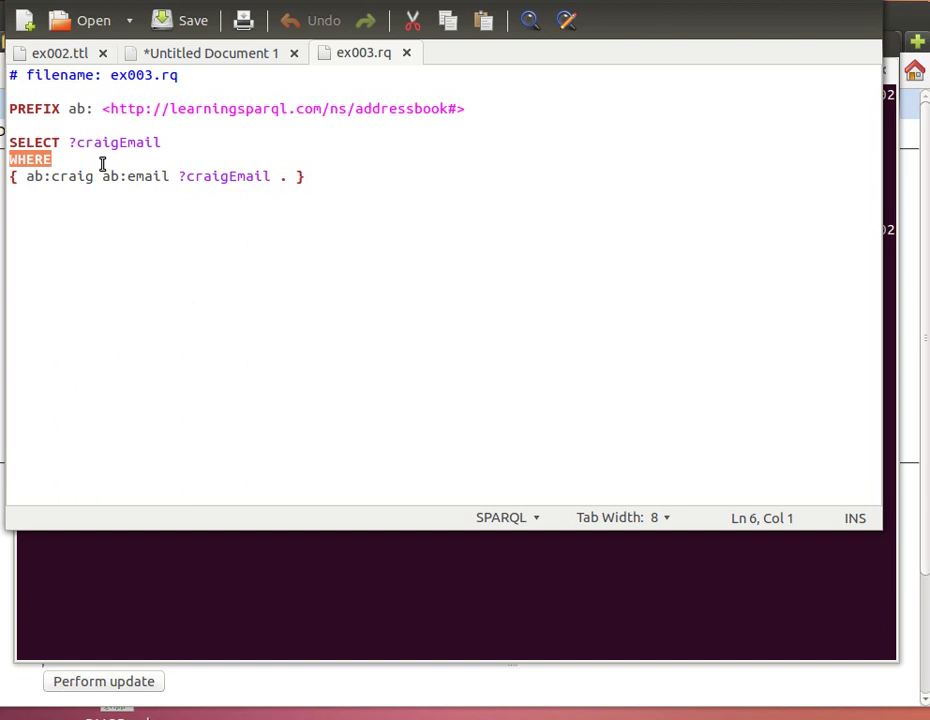
double_click(35, 106)
click(28, 144)
double_click(26, 146)
click(22, 160)
Back in Firefox's SPARQL Explorer, highlight SELECT, WHERE and LIMIT in the LIMIT 200 query
double_click(22, 160)
key(alt+Tab)
key(alt+Tab)
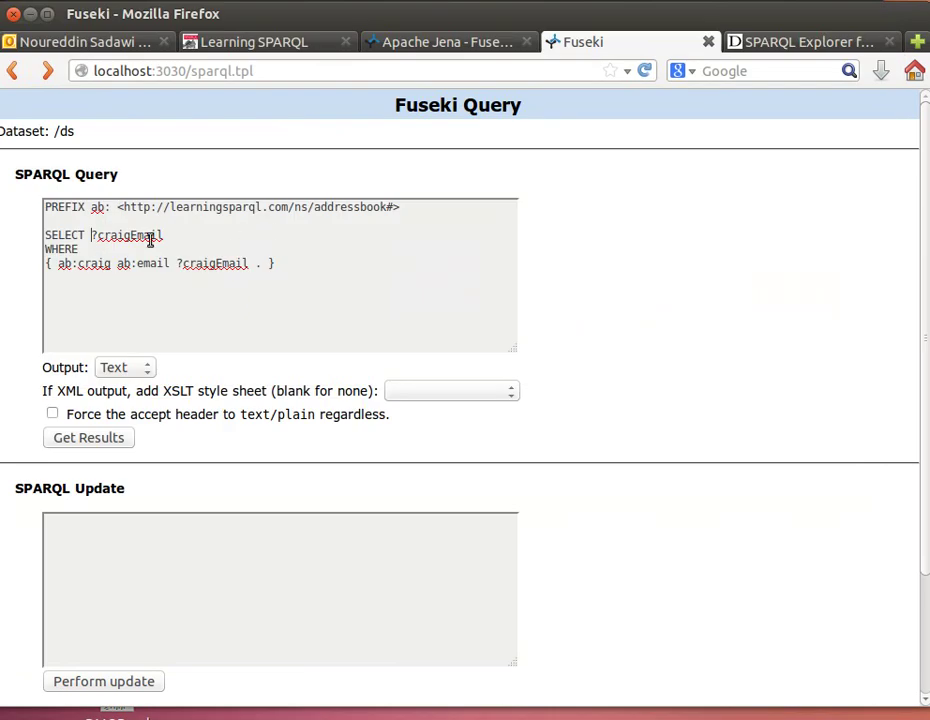
double_click(75, 236)
click(826, 42)
double_click(40, 294)
double_click(88, 294)
double_click(52, 322)
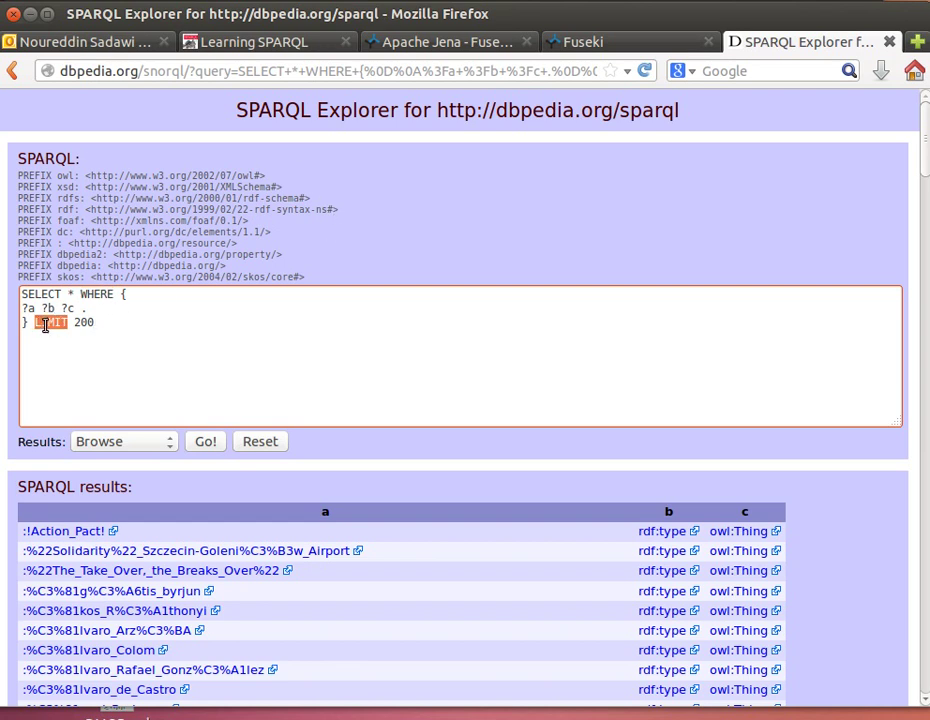
click(44, 325)
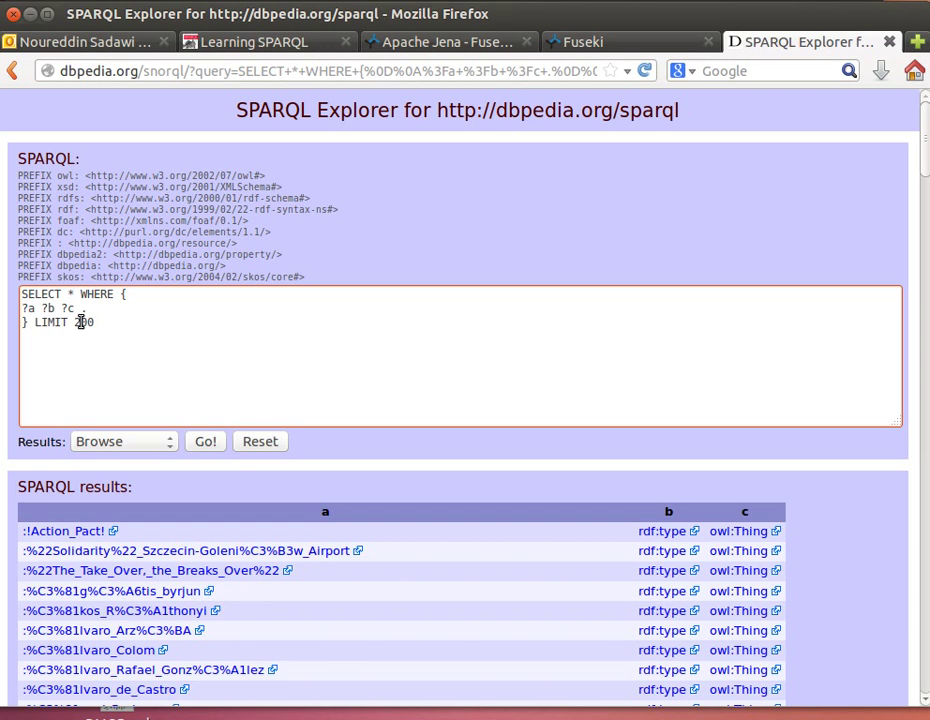